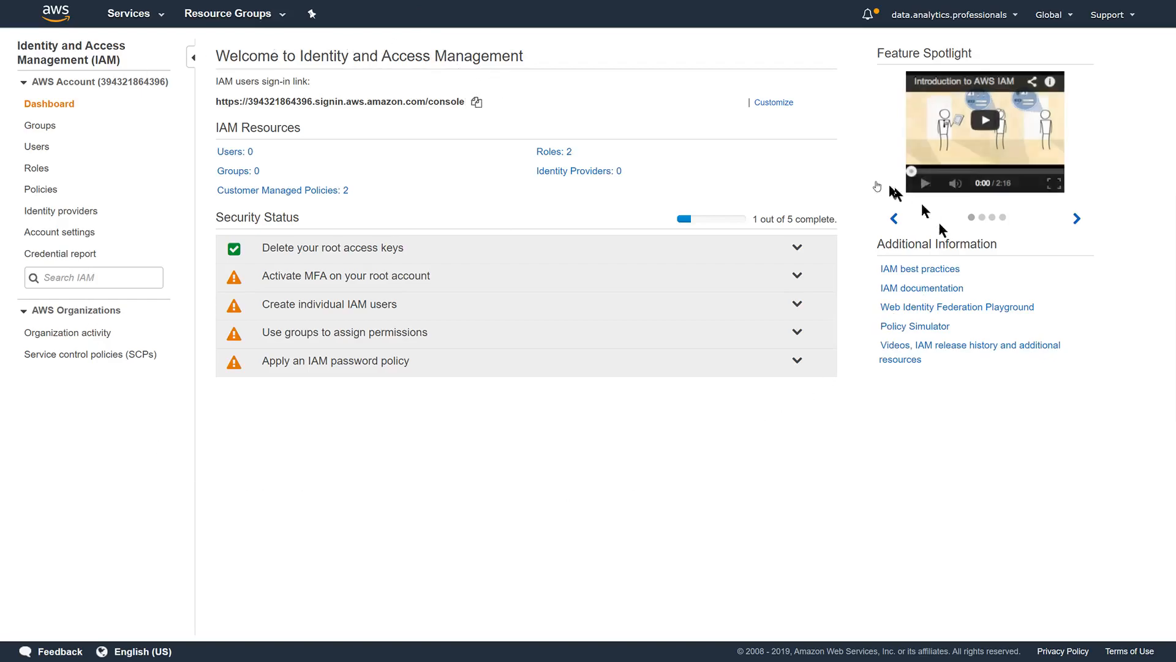
Search the AWS services for "iam" and open the IAM console.
click(148, 18)
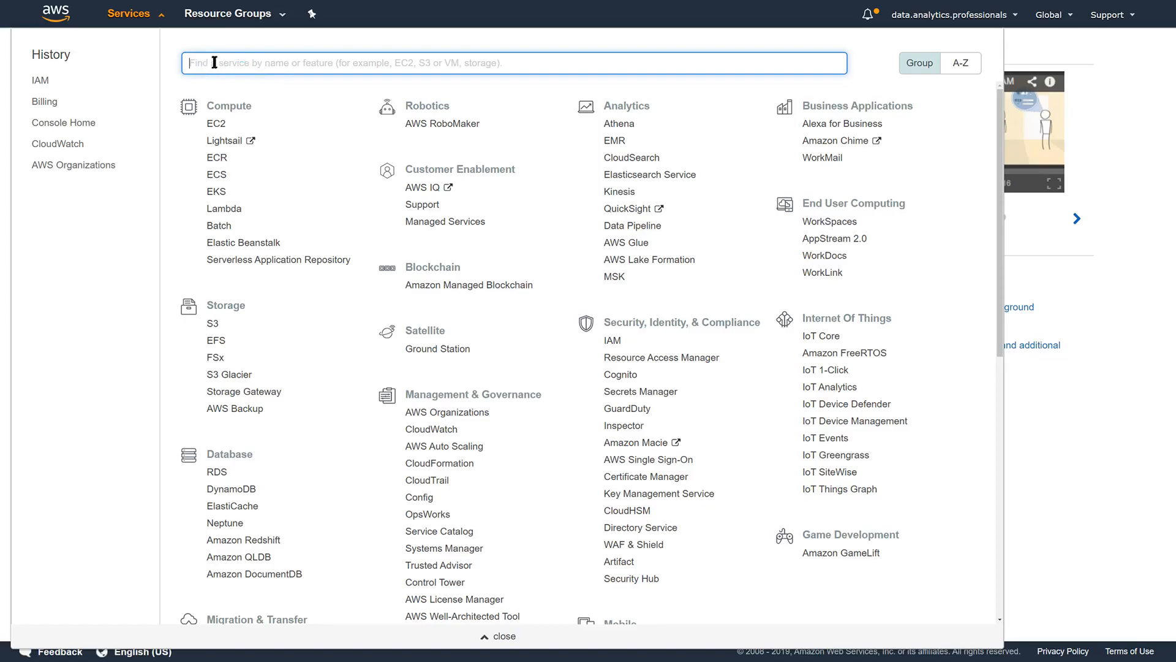
text(ia)
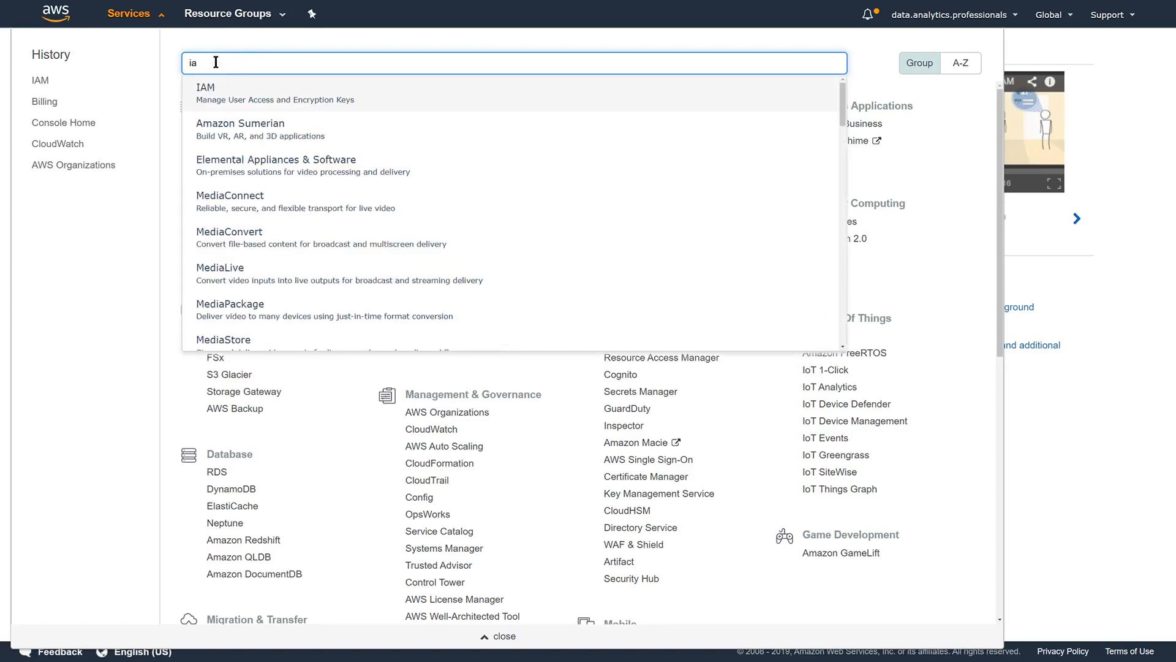
text(m)
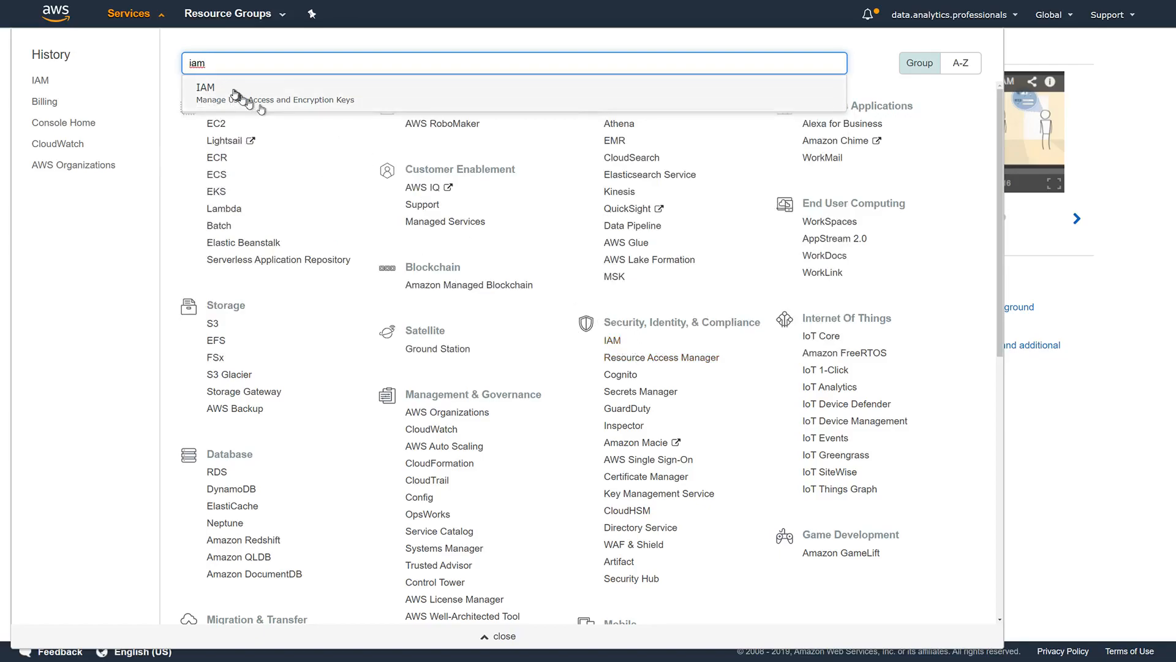
click(212, 92)
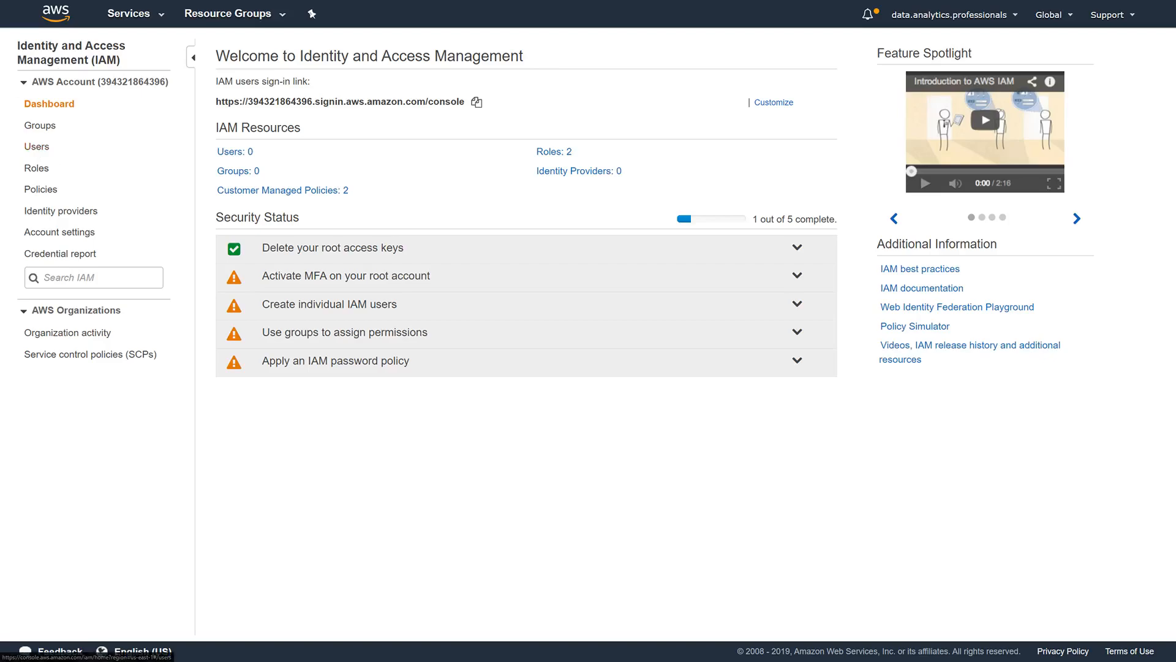
Start adding an IAM user named dap_admin with AWS Management Console access.
click(38, 149)
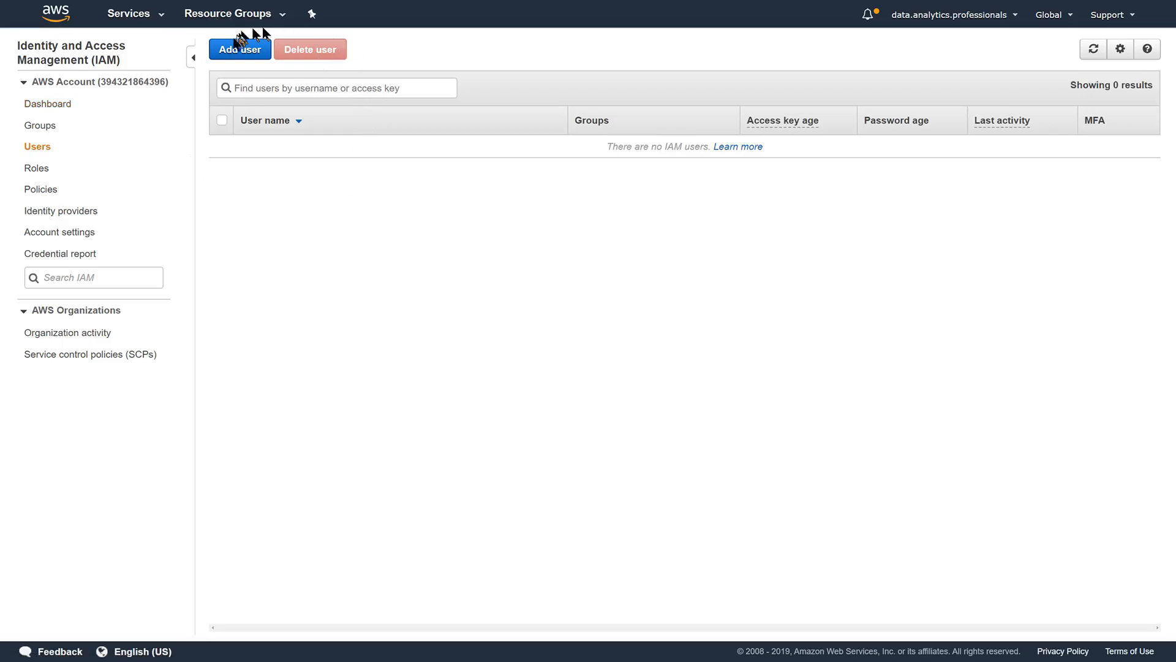
click(236, 52)
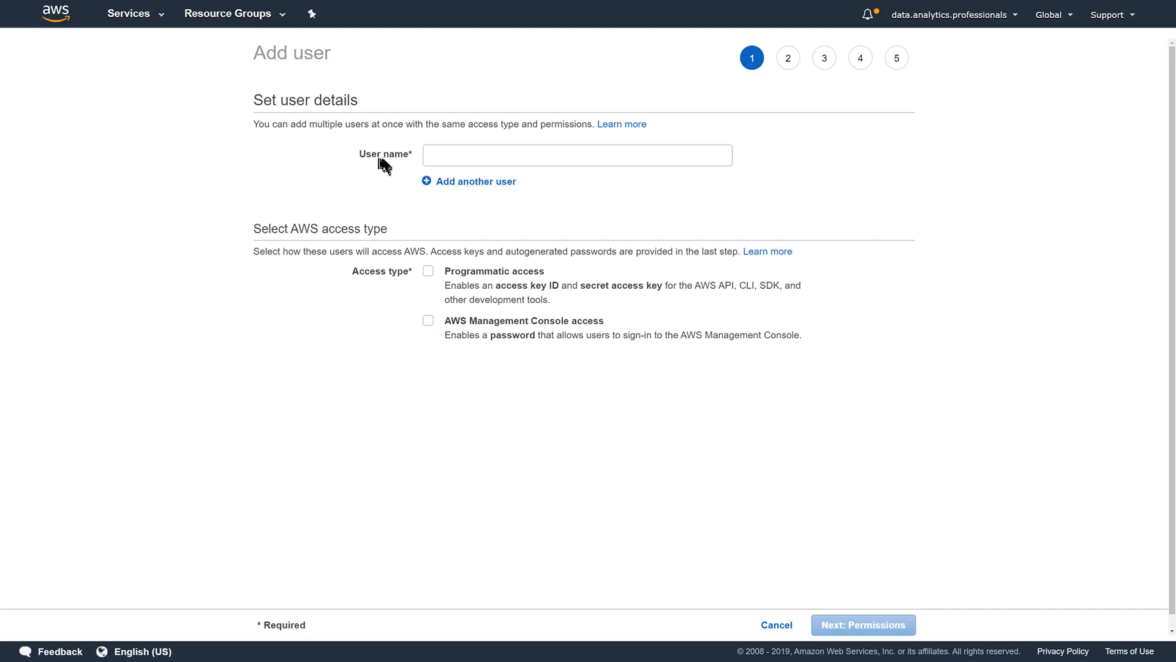
click(460, 156)
text(dap_admin)
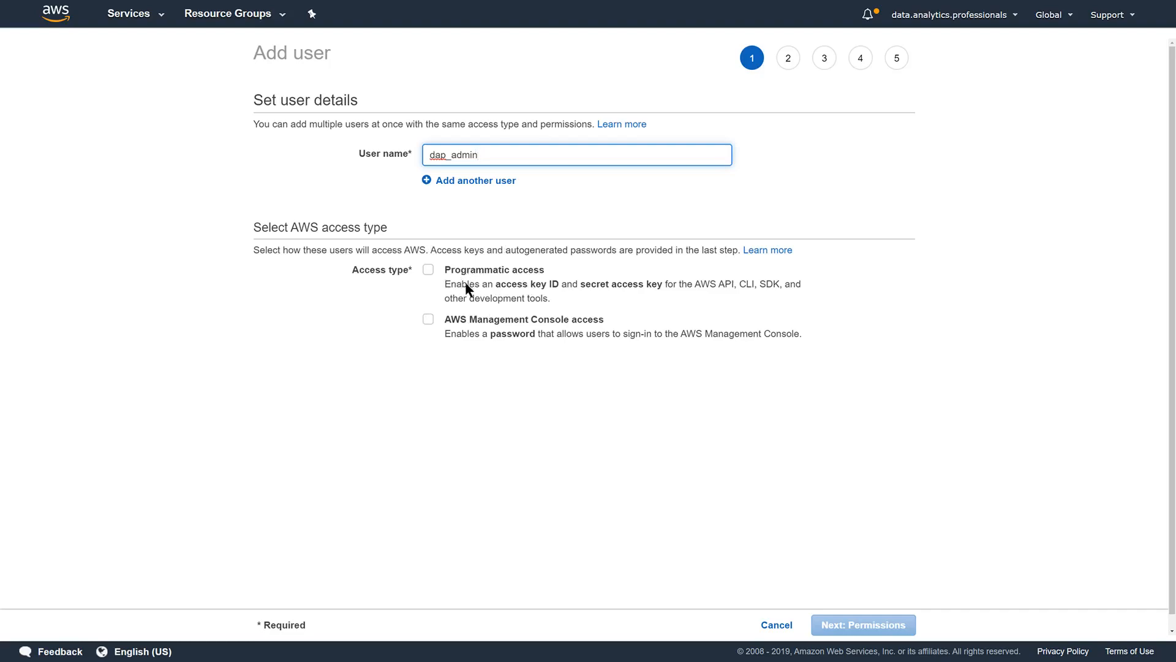
click(428, 320)
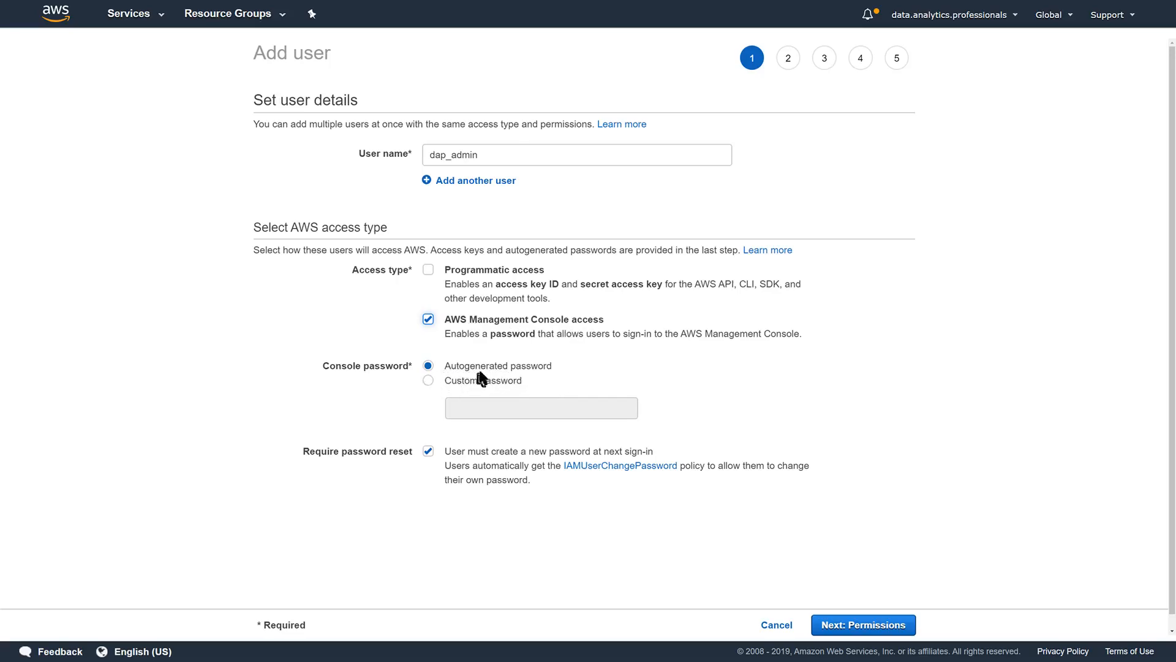
Choose a custom console password for the new user and enter the password.
click(429, 381)
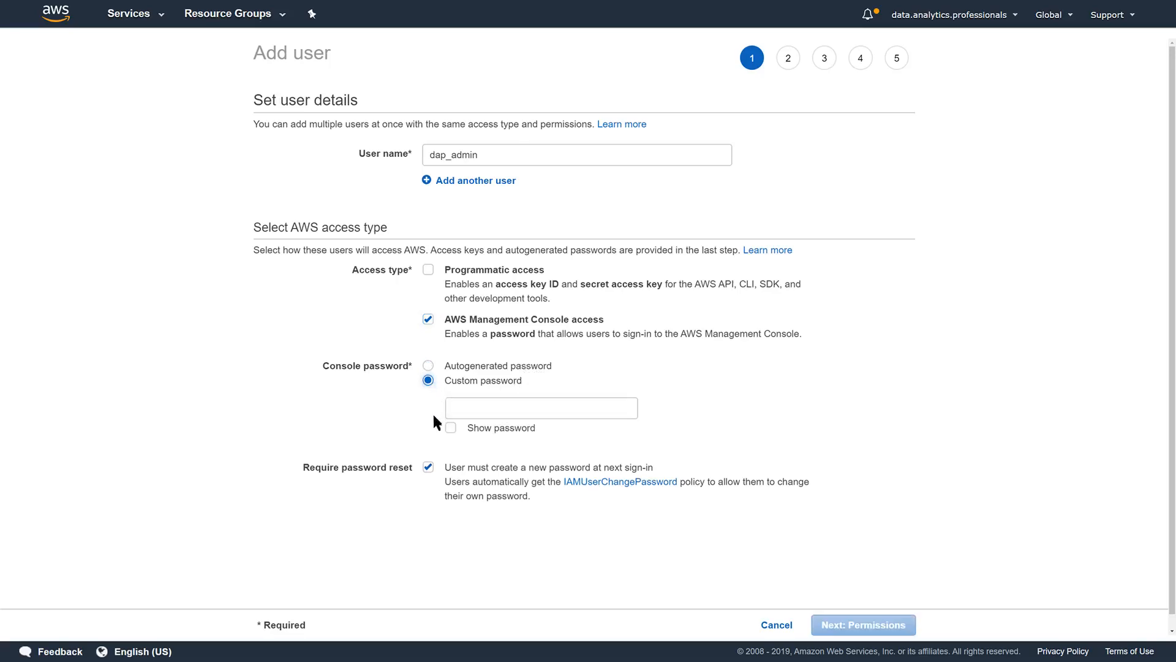
click(467, 407)
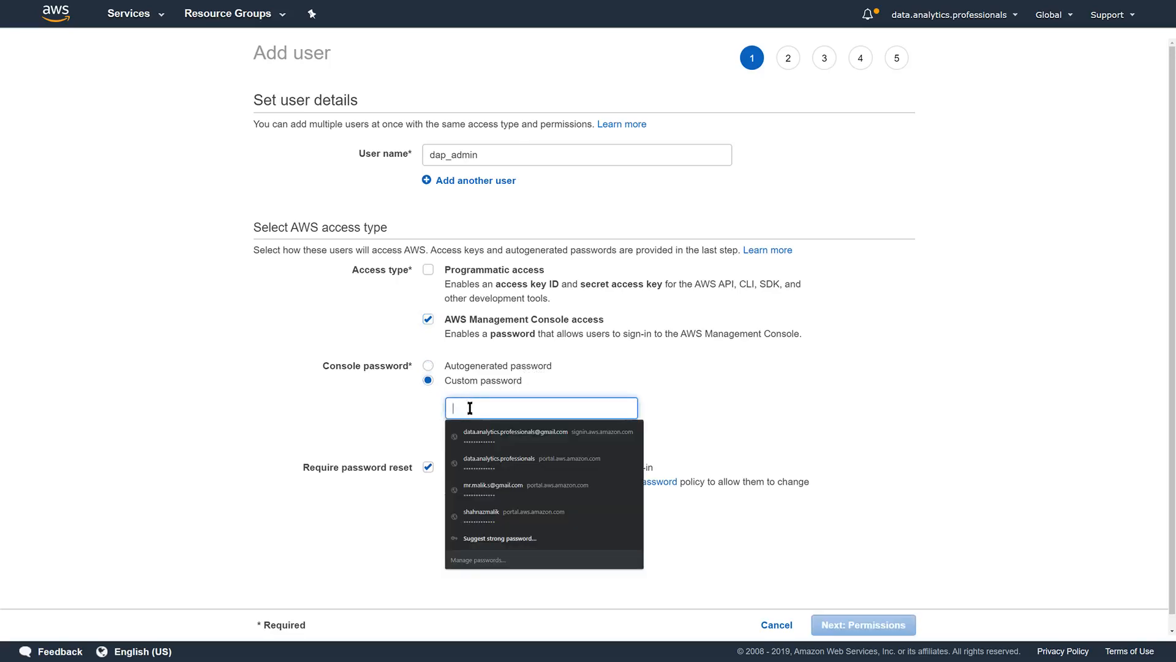
click(409, 412)
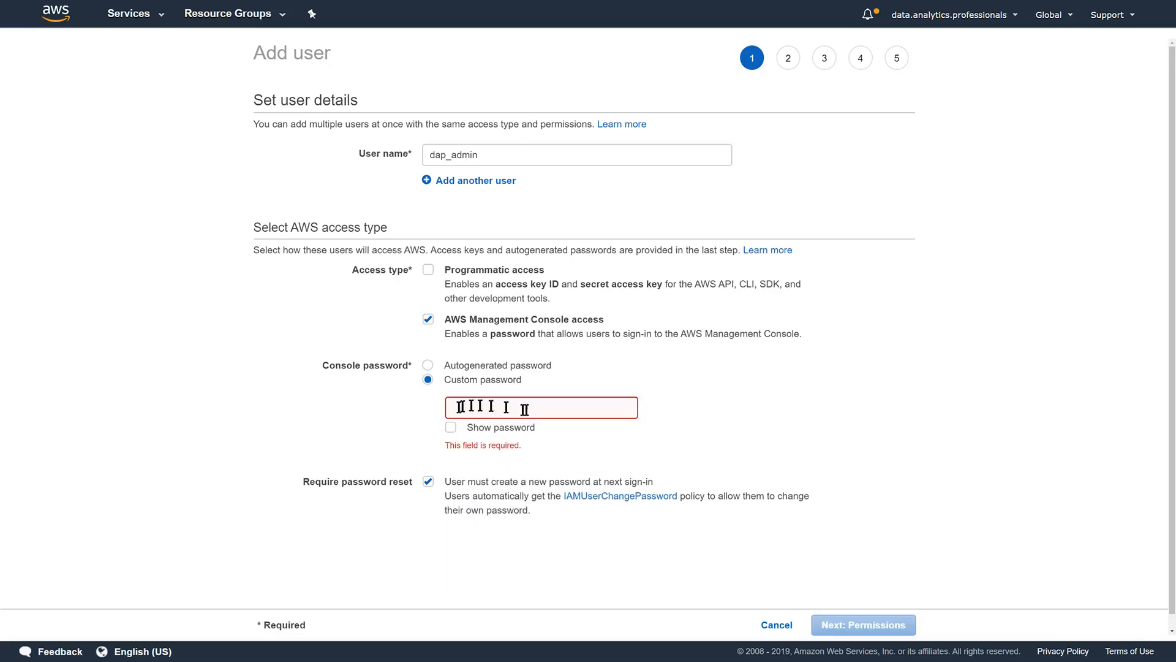
click(628, 405)
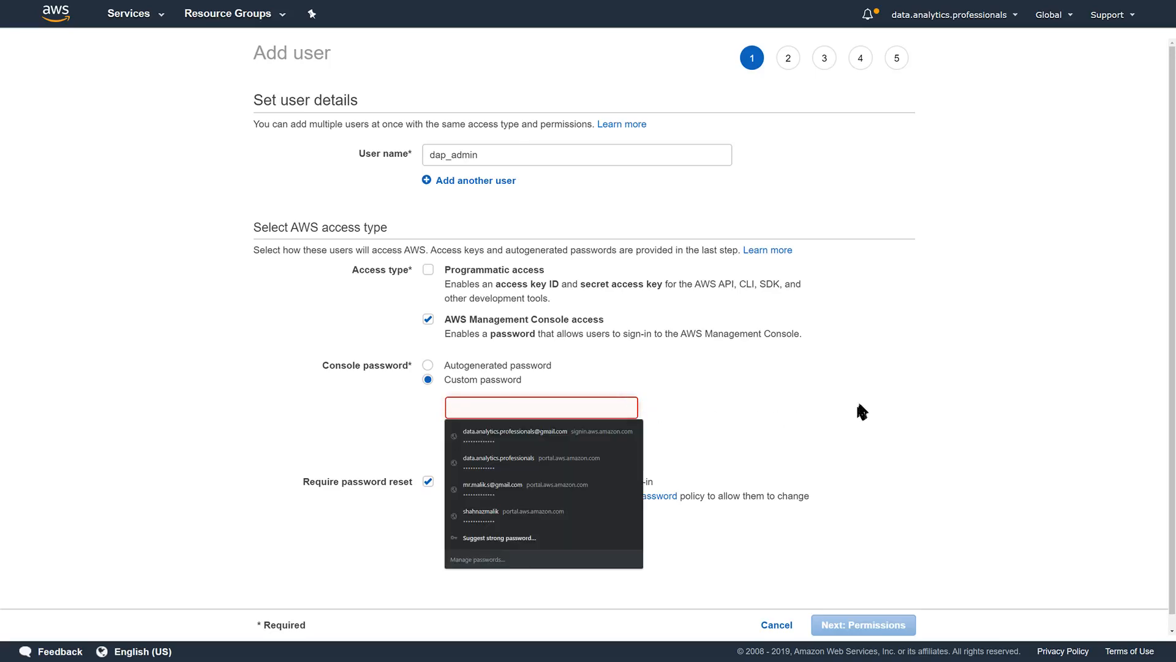
text(•)
key(BackSpace)
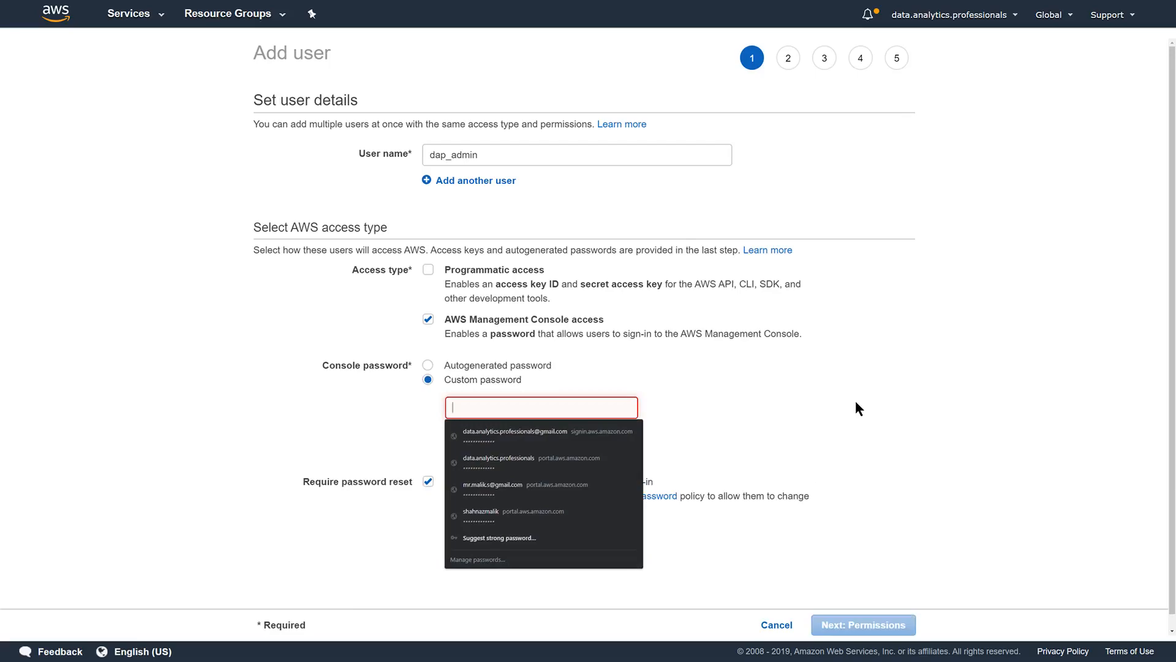
text(••)
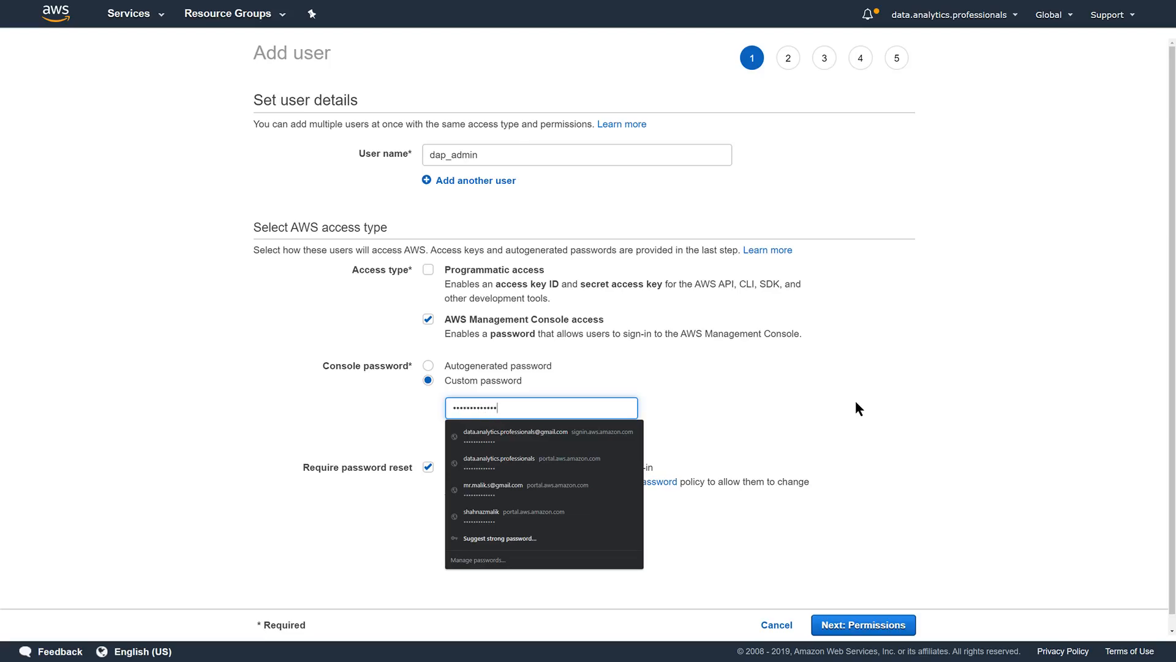
click(848, 398)
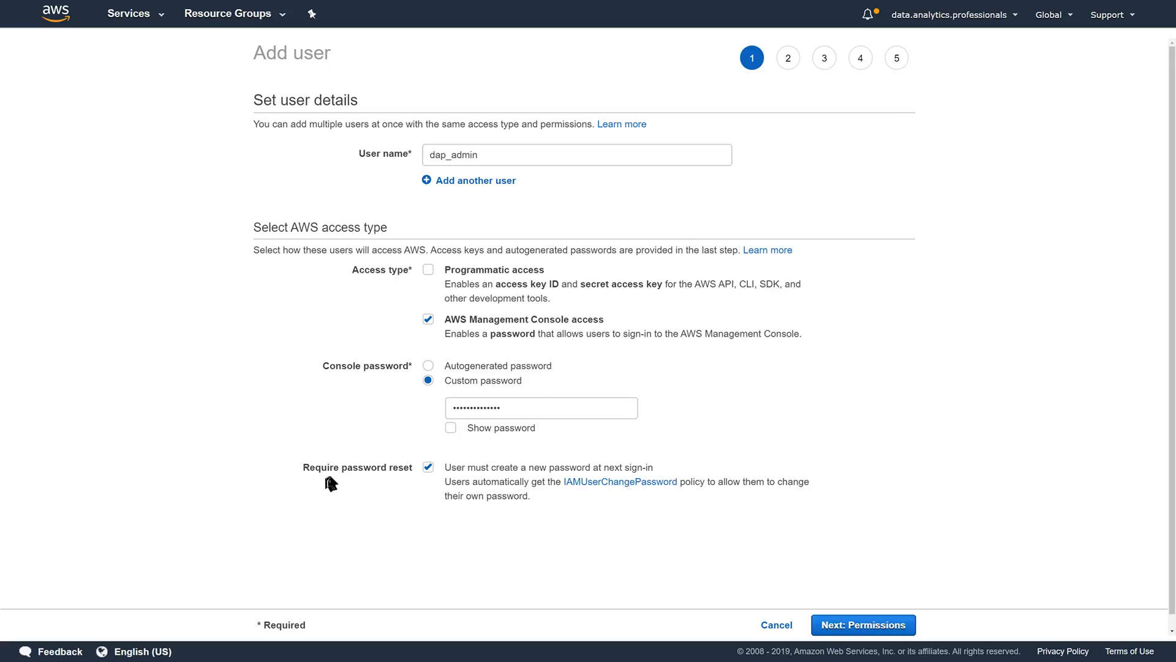
Turn off the required password reset and save the new user's login in the browser when moving on to permissions.
click(429, 469)
click(860, 626)
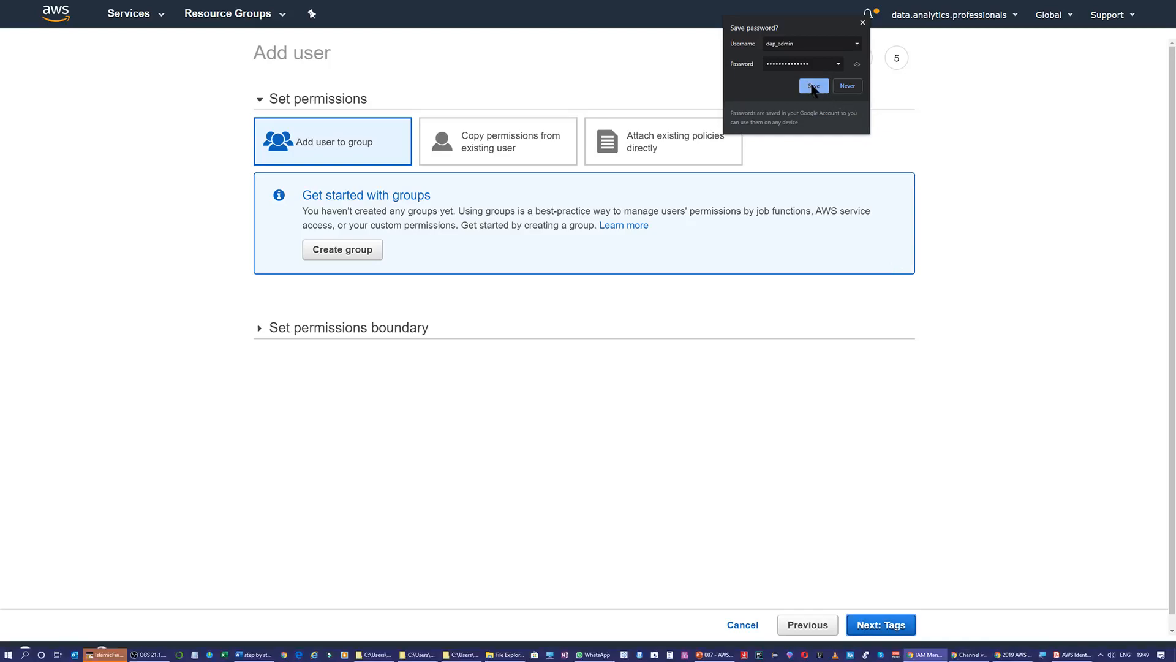
click(813, 87)
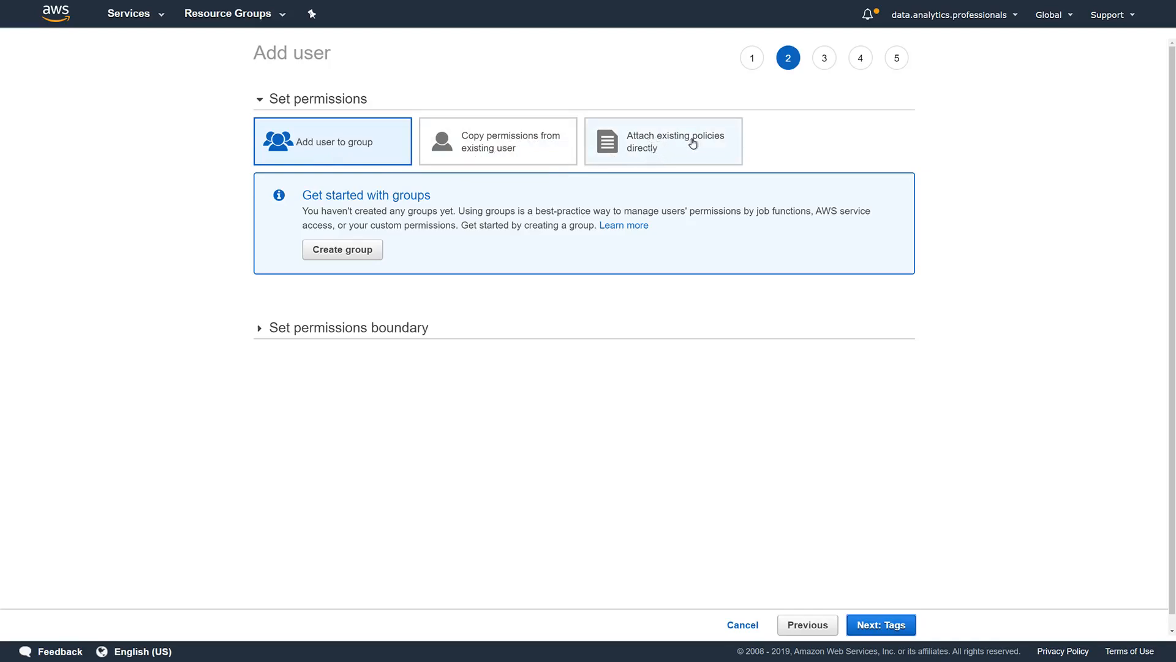
Attach the existing AdministratorAccess policy directly to the new user and continue to the tags stage.
click(647, 143)
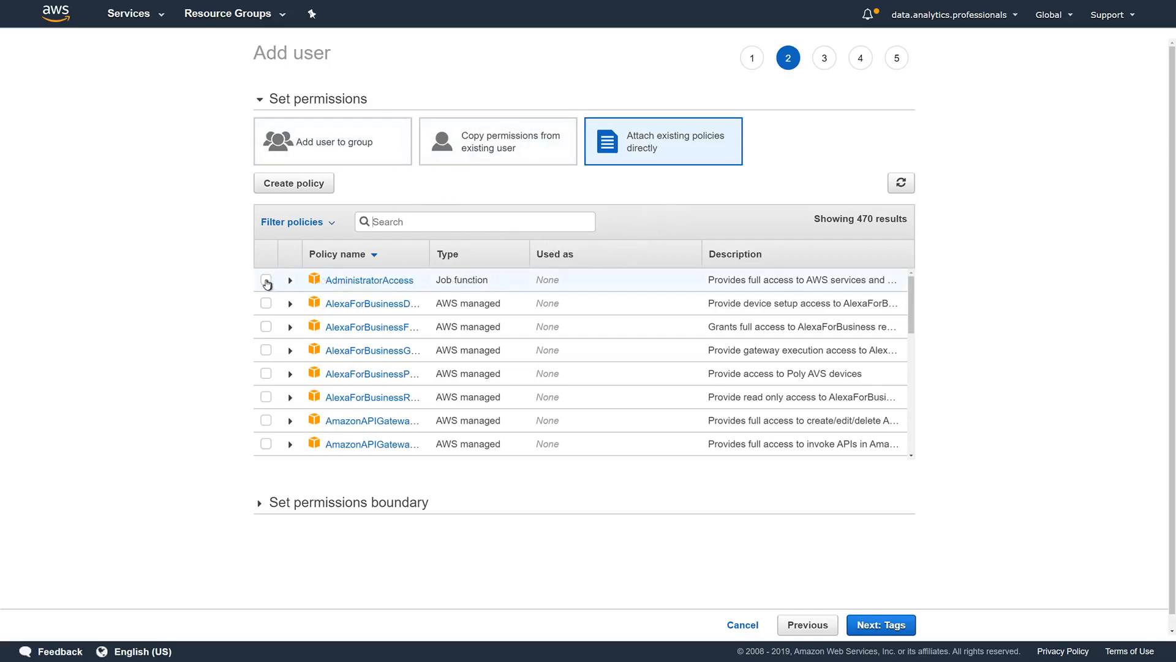
click(265, 280)
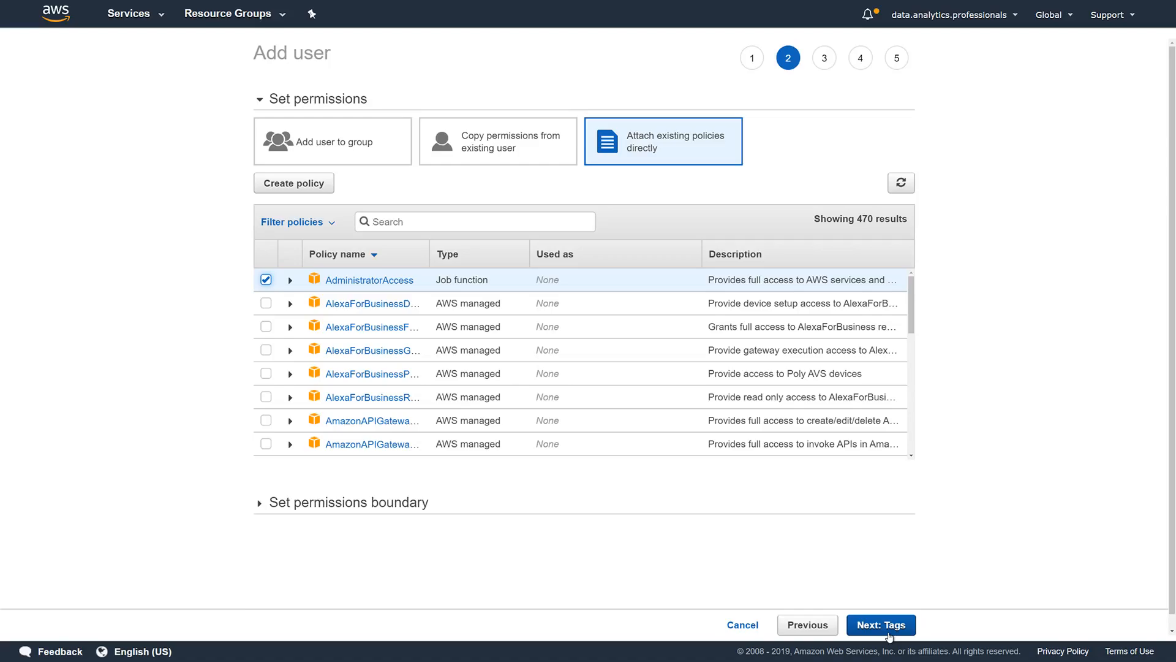
click(889, 637)
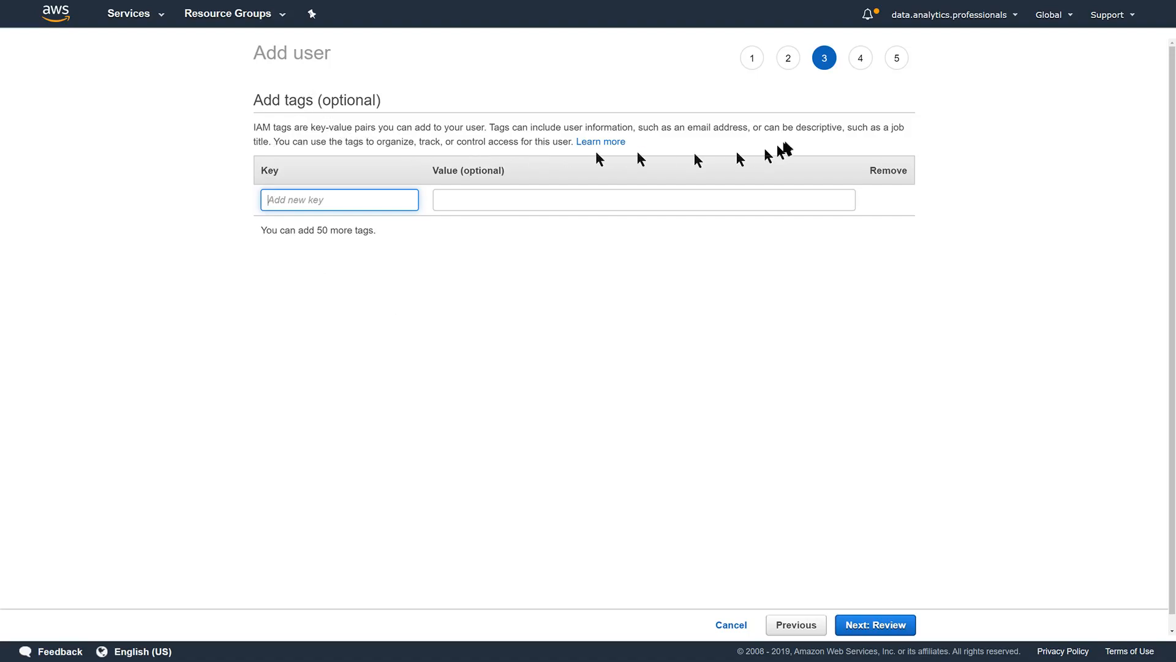
Return to the permissions stage and expand the Set permissions boundary section to examine its options.
click(798, 629)
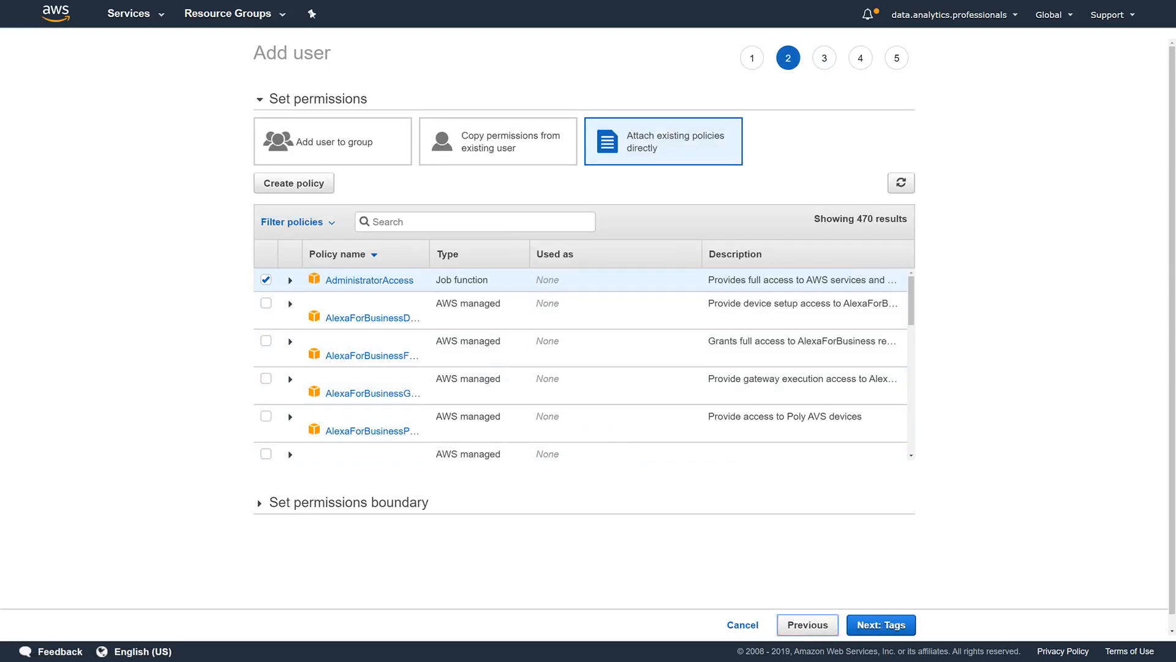
middle_click(1076, 445)
scroll(1064, 486, down, 1)
scroll(1062, 404, up, 5)
drag(1172, 295, 1173, 321)
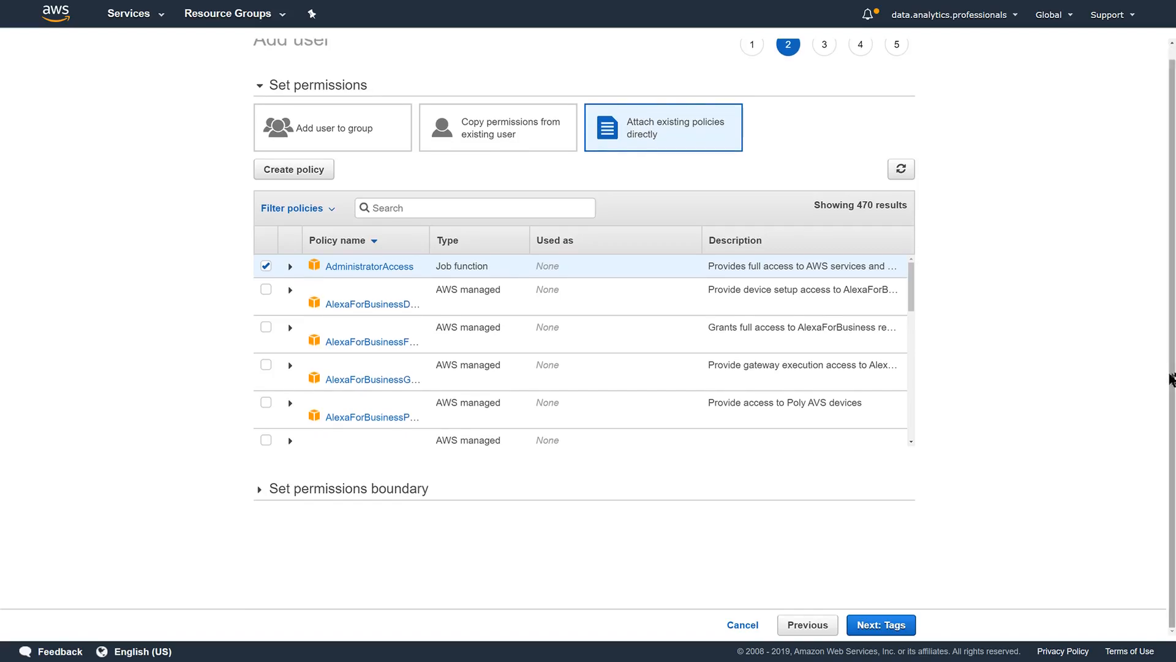
click(259, 494)
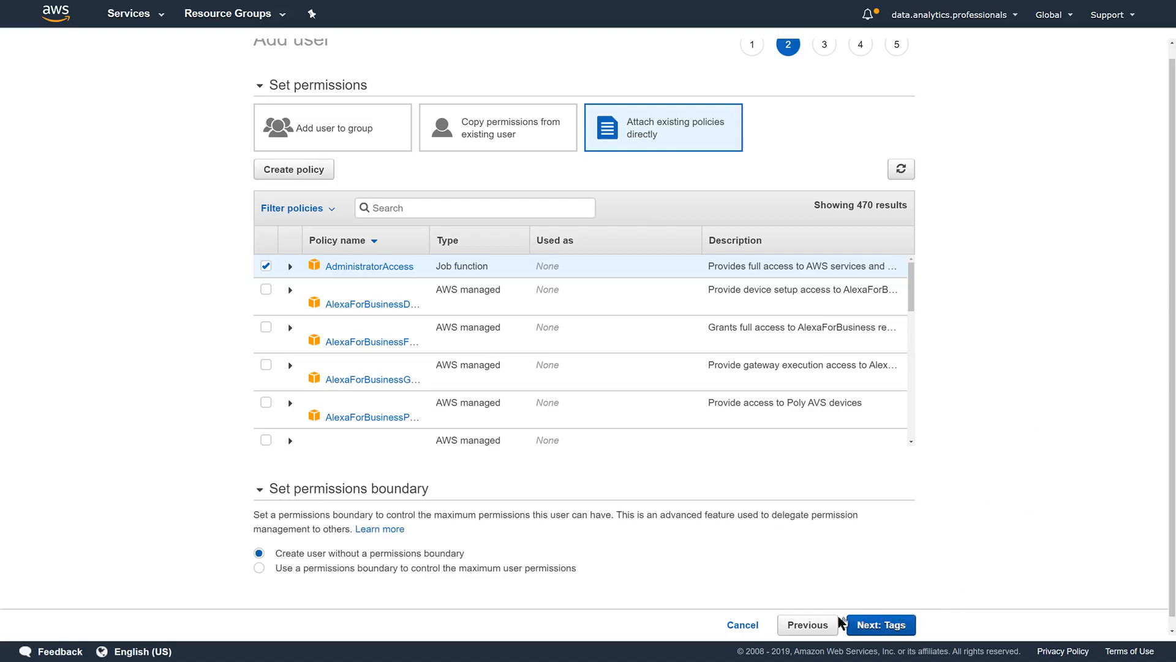
Continue through the tags stage without adding any, create the dap_admin user, and close the wizard.
click(876, 623)
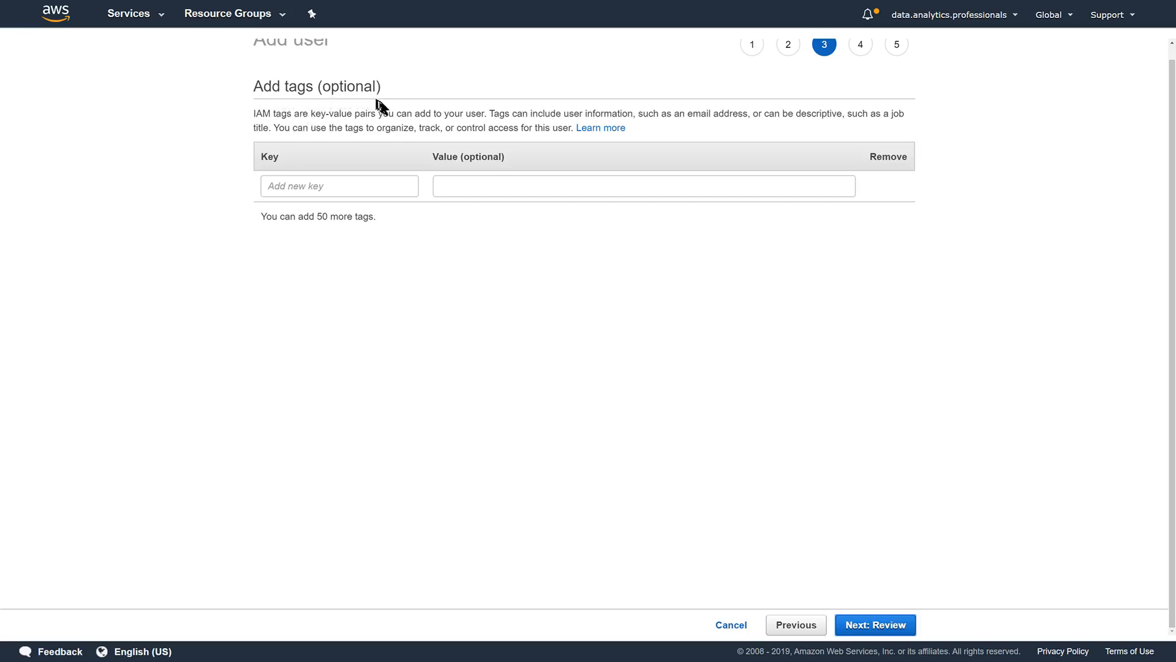
click(891, 631)
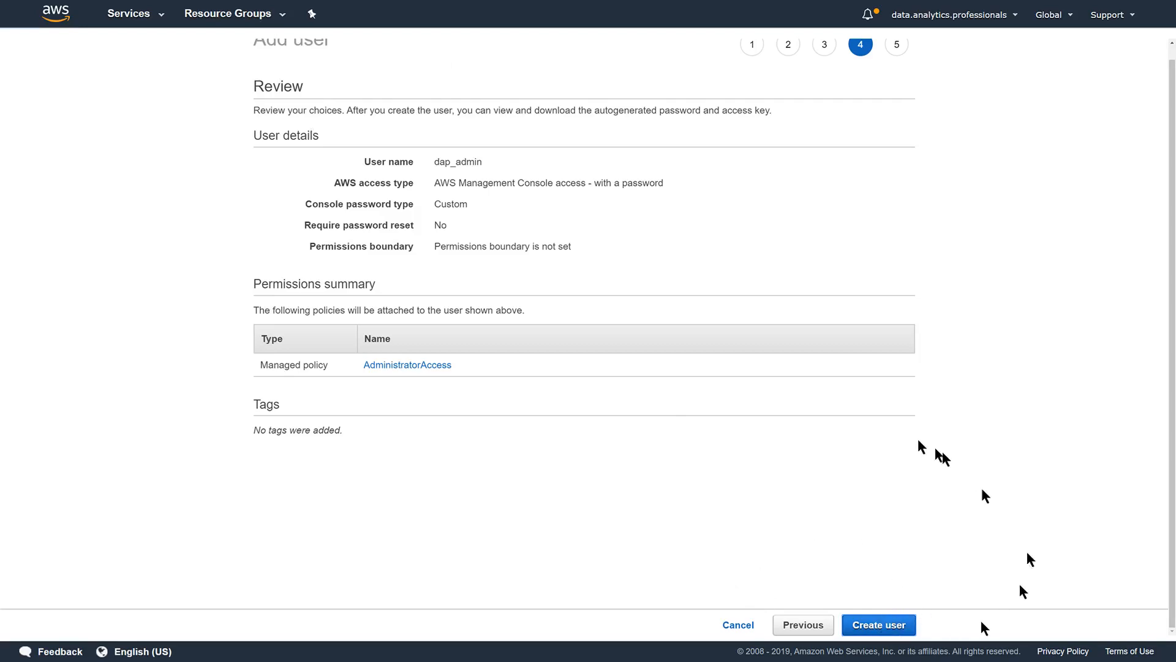
click(892, 626)
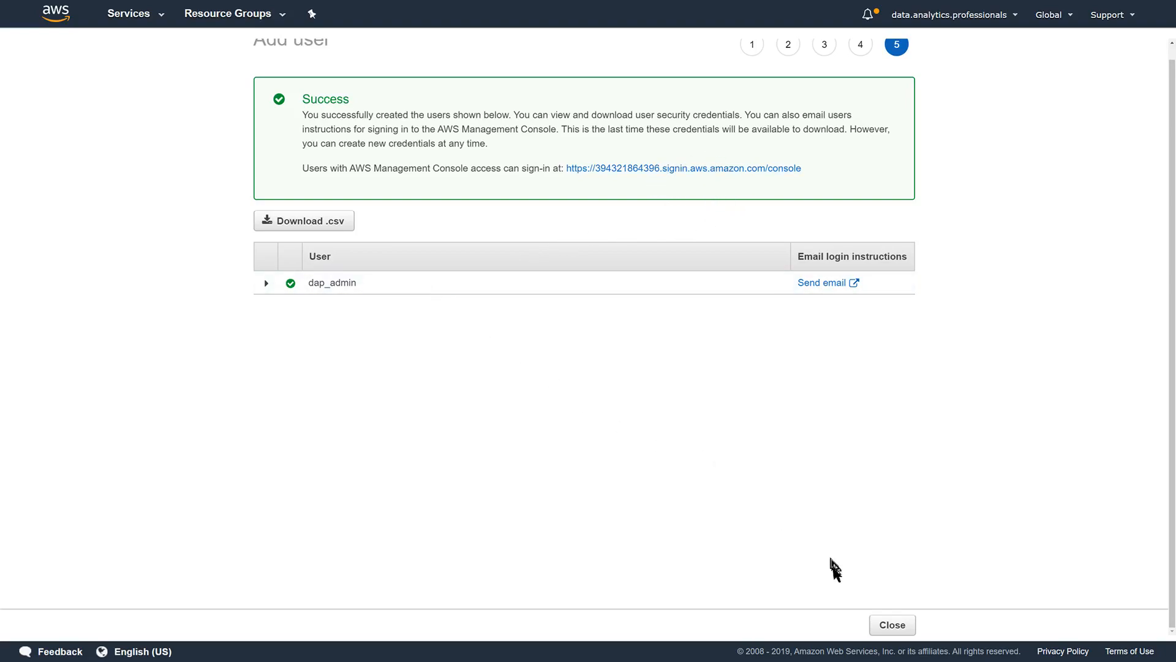
click(901, 631)
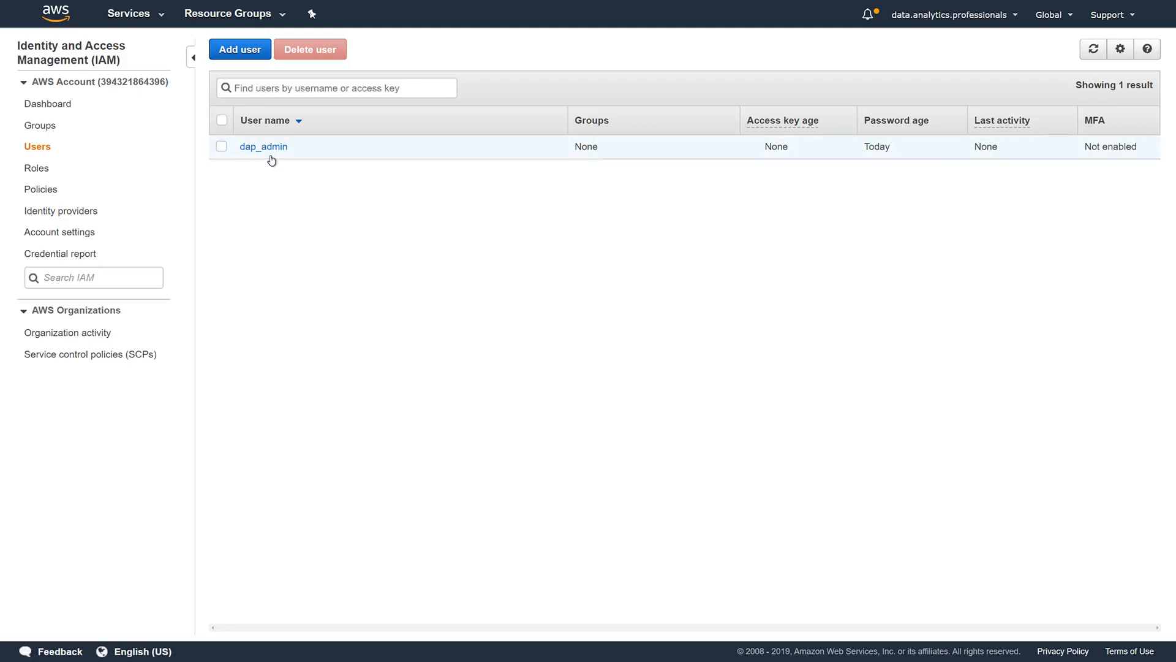
Customize the IAM users sign-in link on the dashboard by creating the account alias dapadministrator.
click(57, 106)
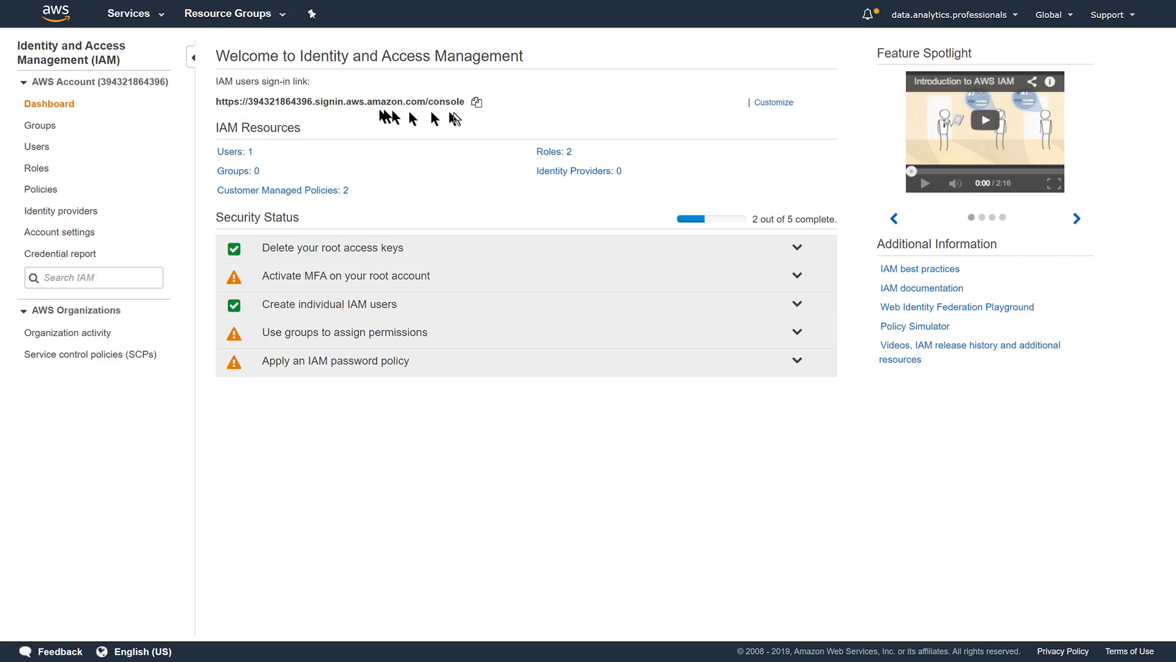
click(774, 102)
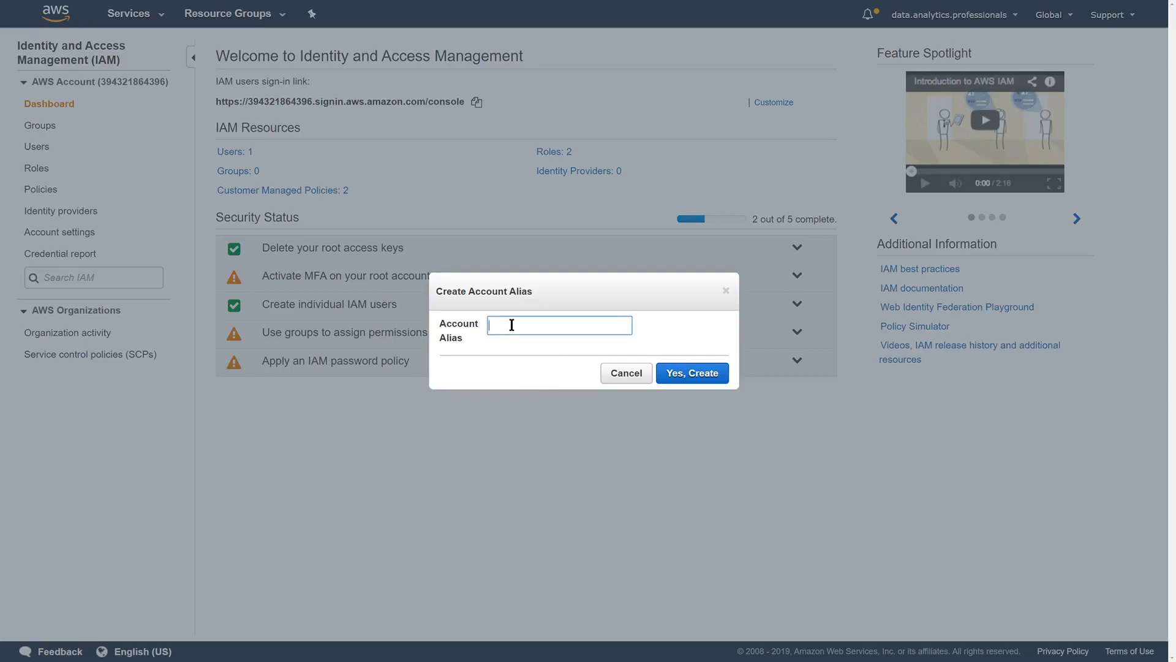
text(dapa)
key(BackSpace)
key(BackSpace)
text(dap)
key(Right)
text(administrator)
click(537, 342)
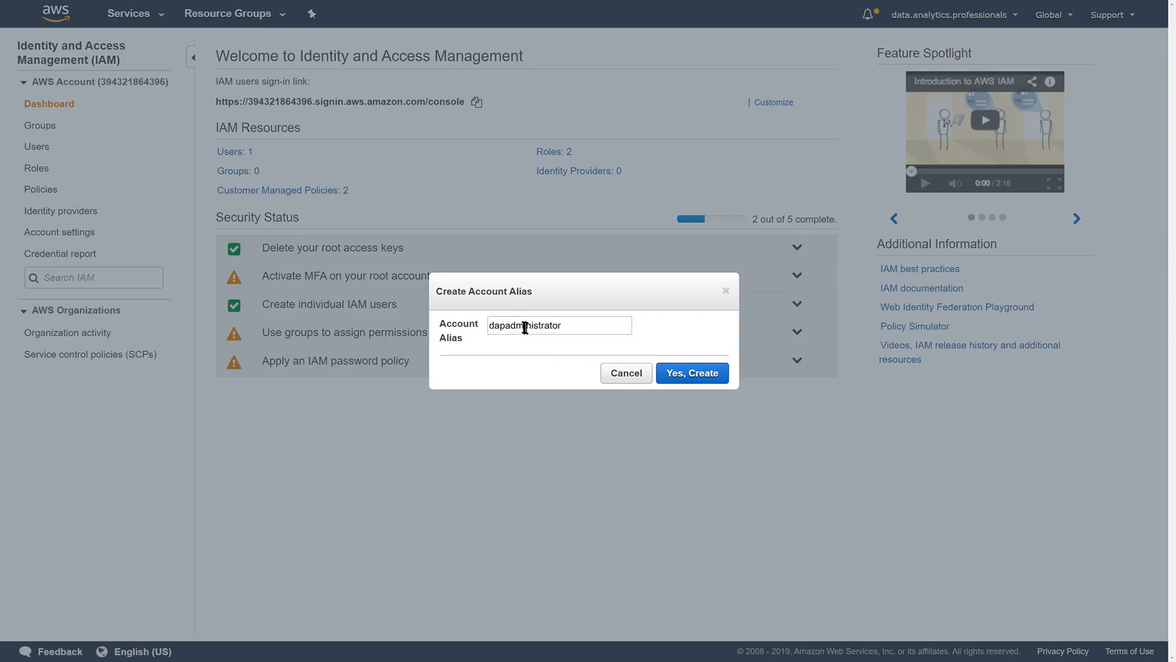
click(508, 325)
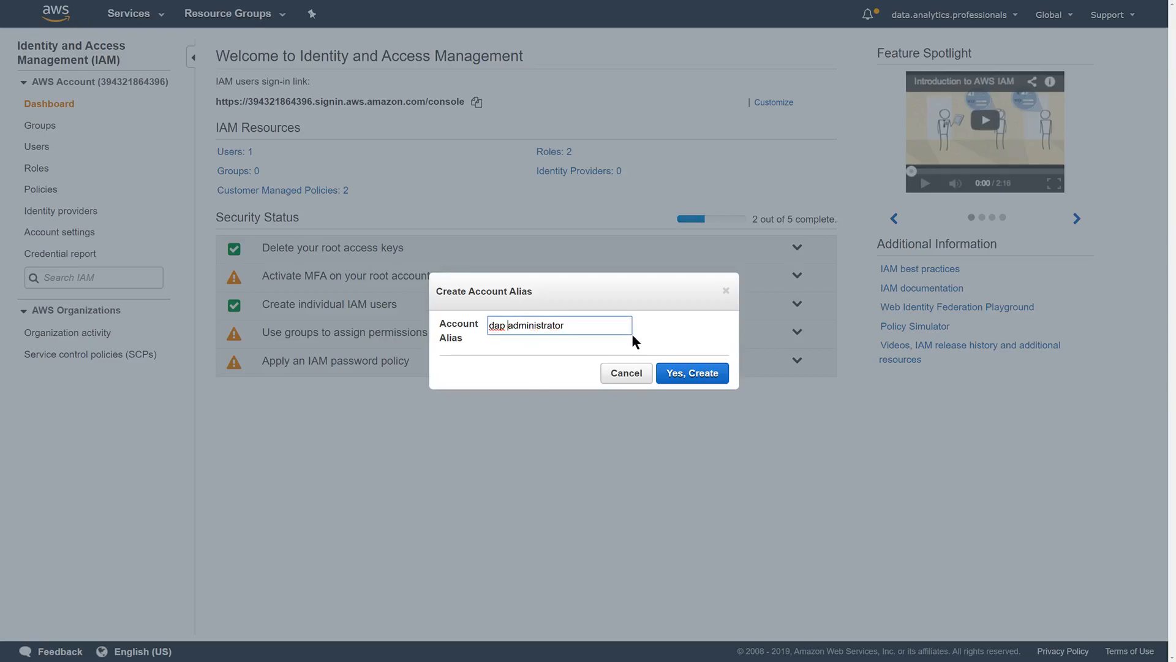
key(BackSpace)
click(707, 375)
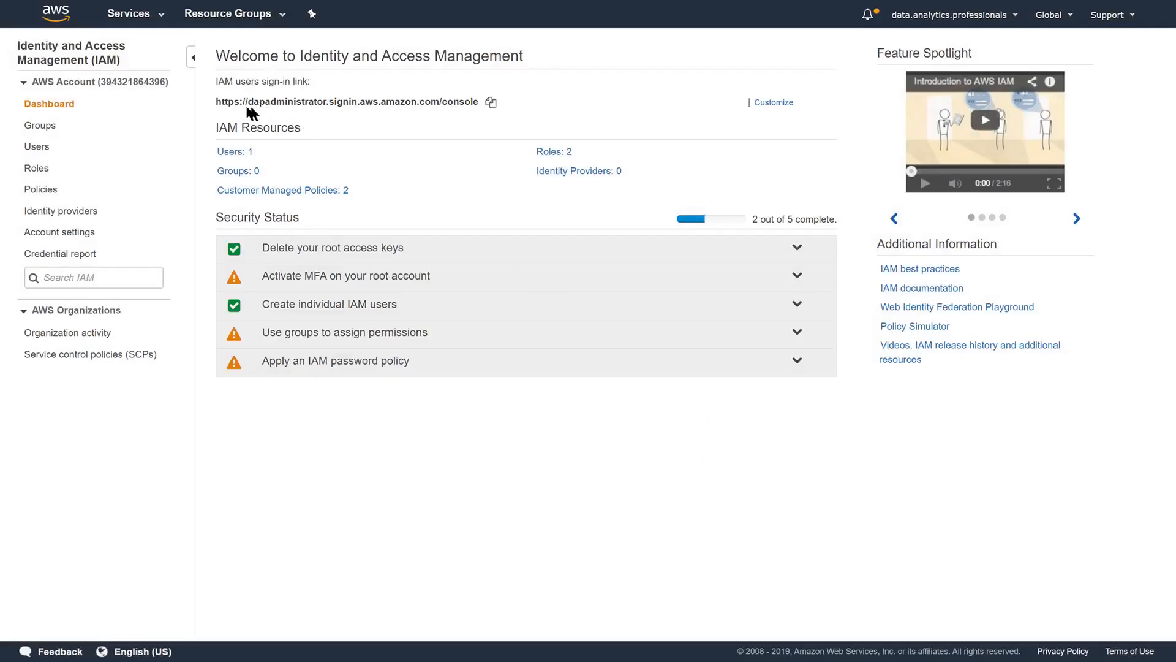